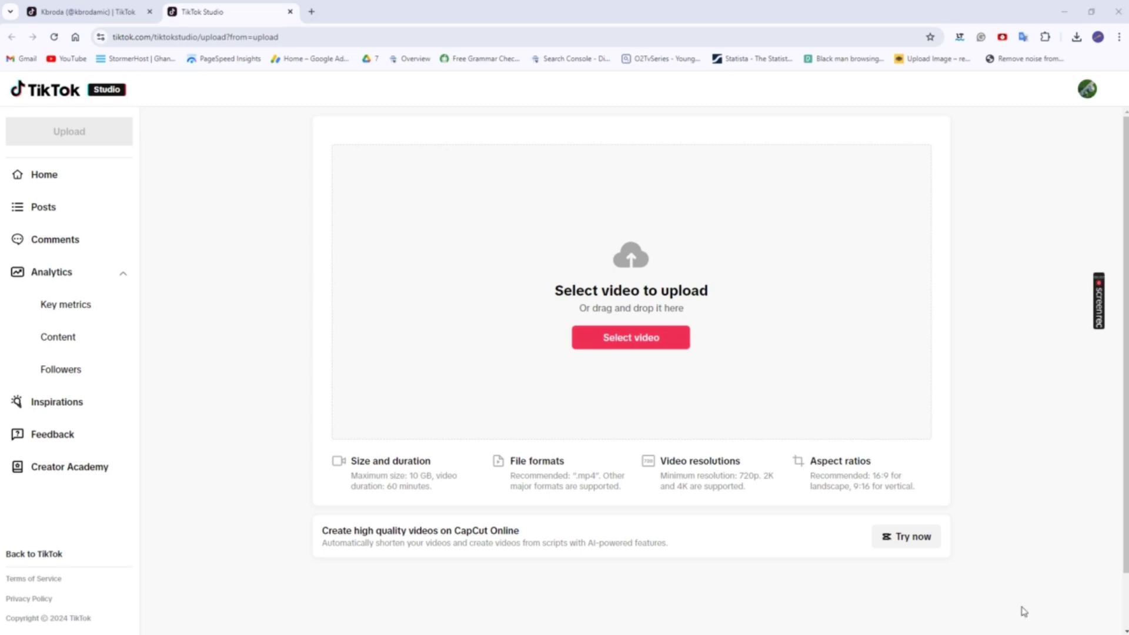
pyautogui.scroll(-1, 980, 469)
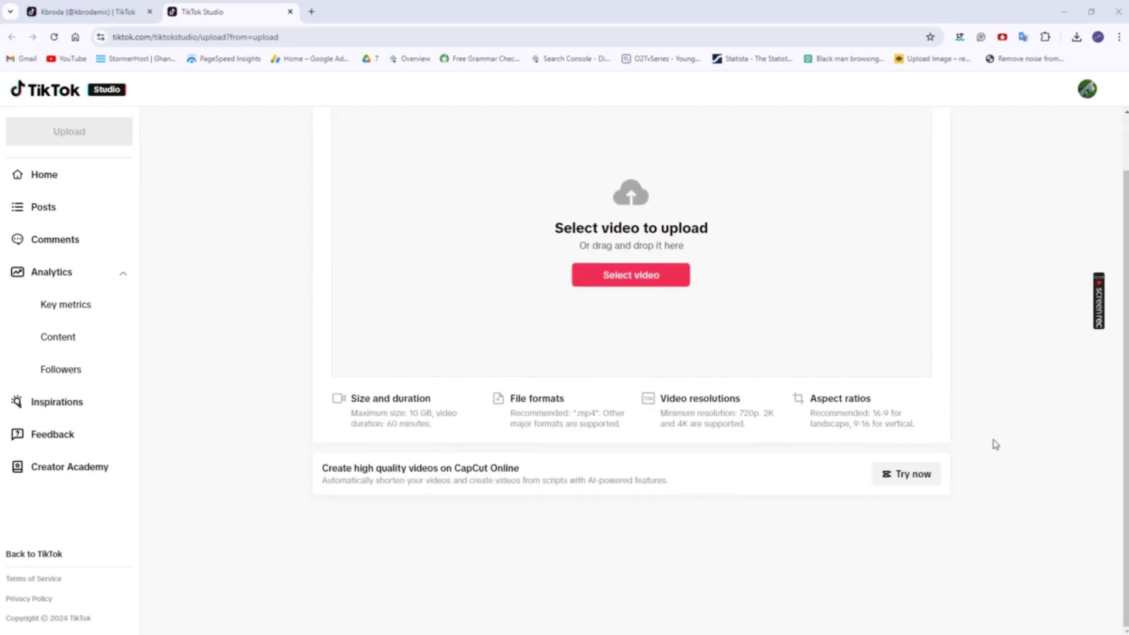
pyautogui.scroll(1, 918, 343)
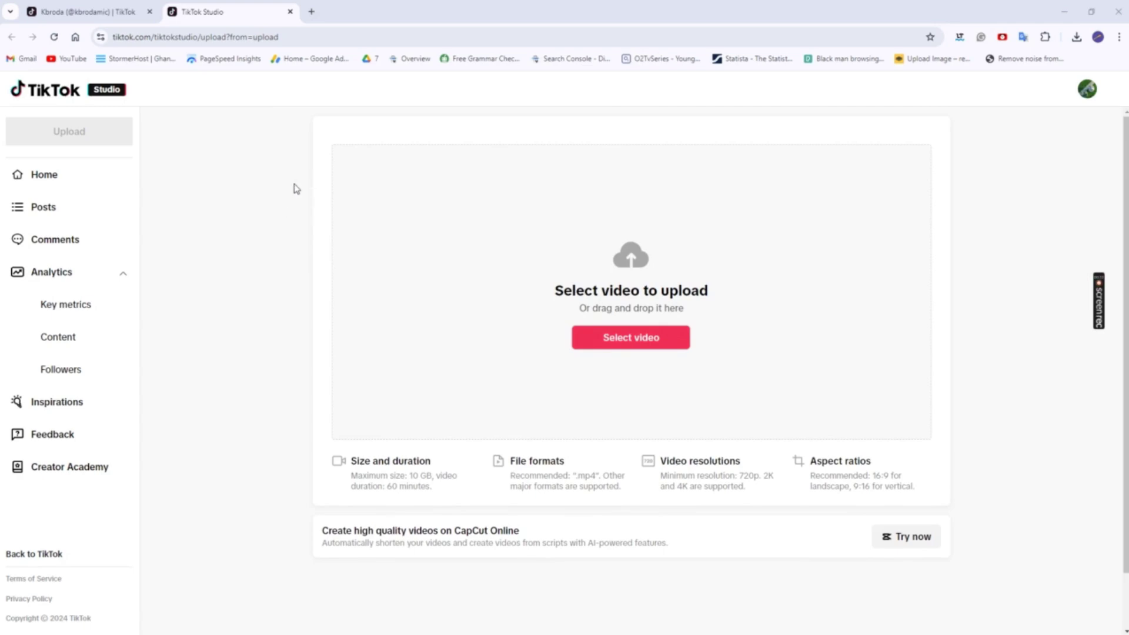
pyautogui.click(117, 17)
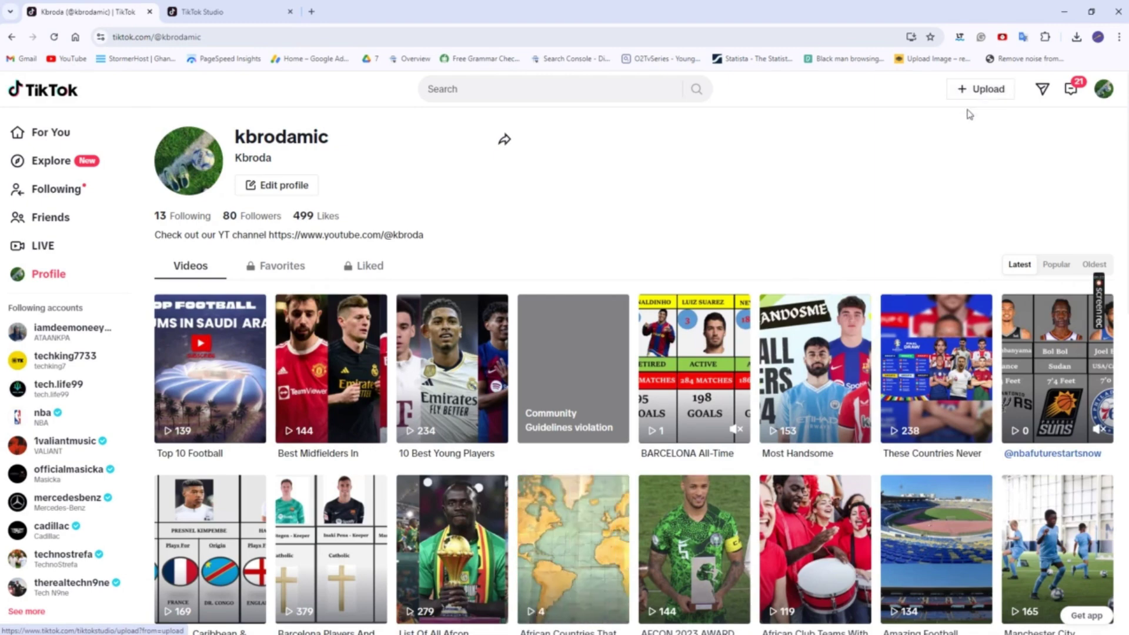
pyautogui.click(232, 14)
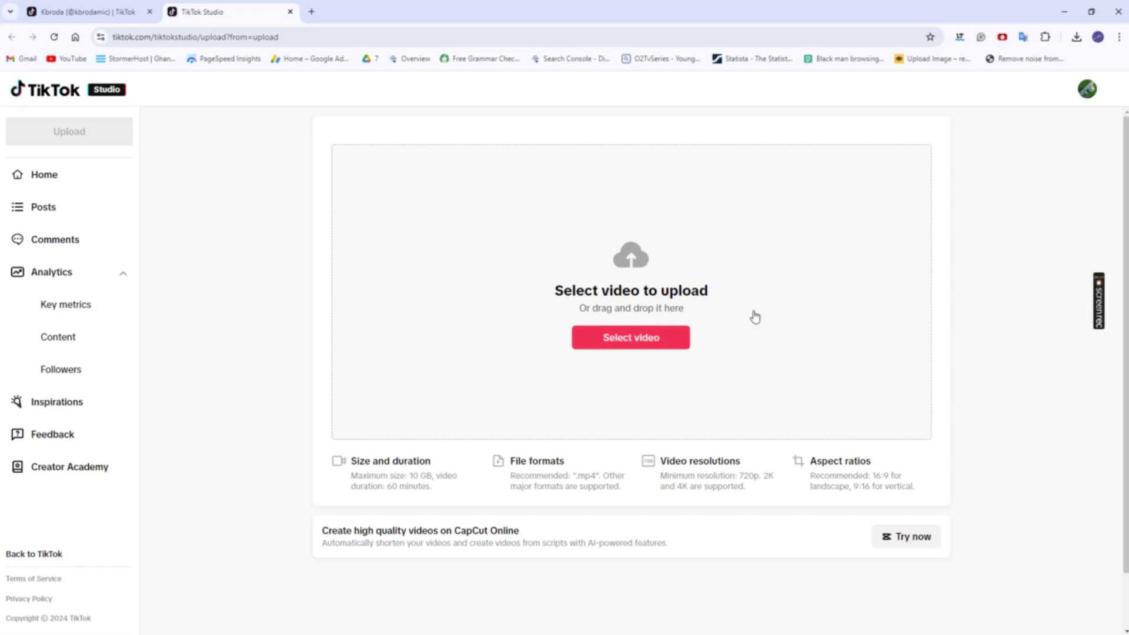
# - Upload the video file "INSTANT VIRTUAL PART 1 - Trim" from the Downloads folder
pyautogui.click(636, 345)
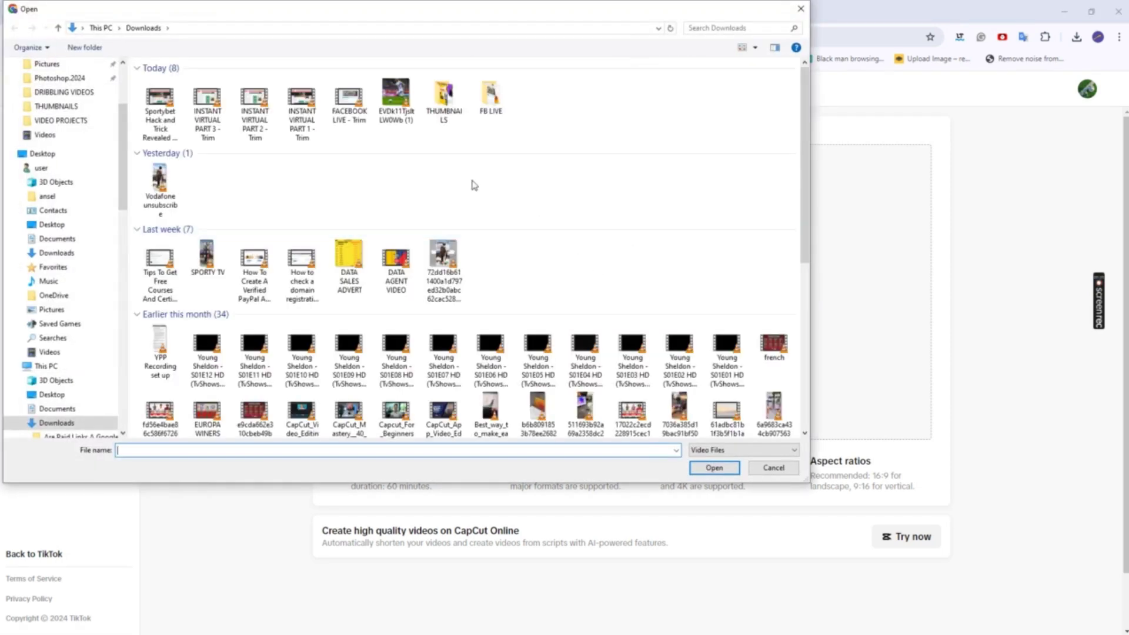
pyautogui.click(300, 118)
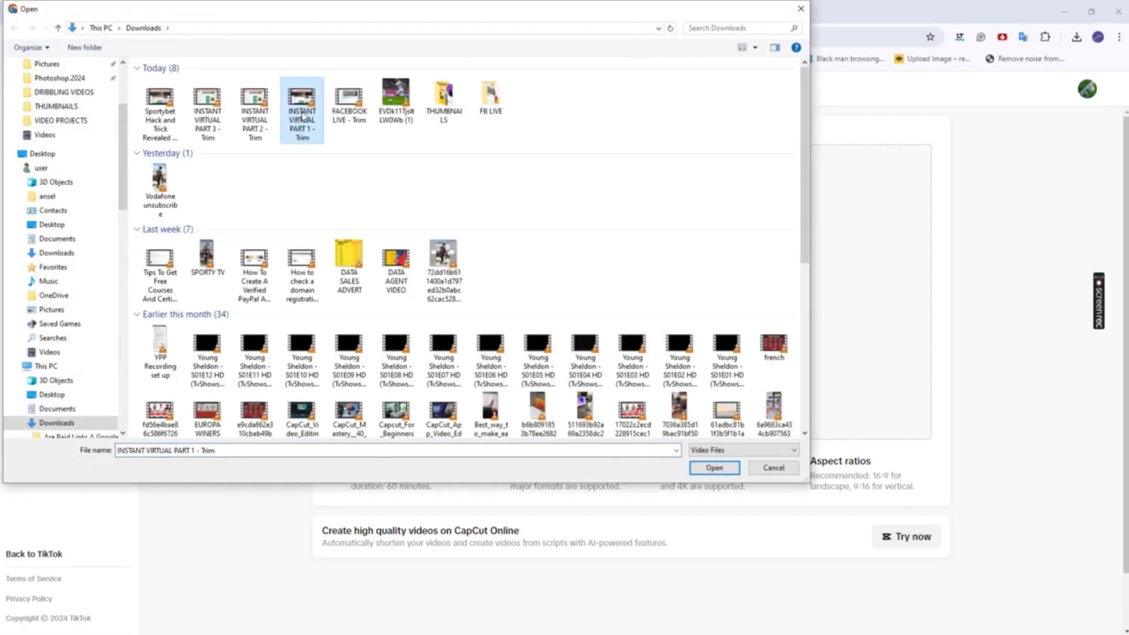
pyautogui.doubleClick(302, 115)
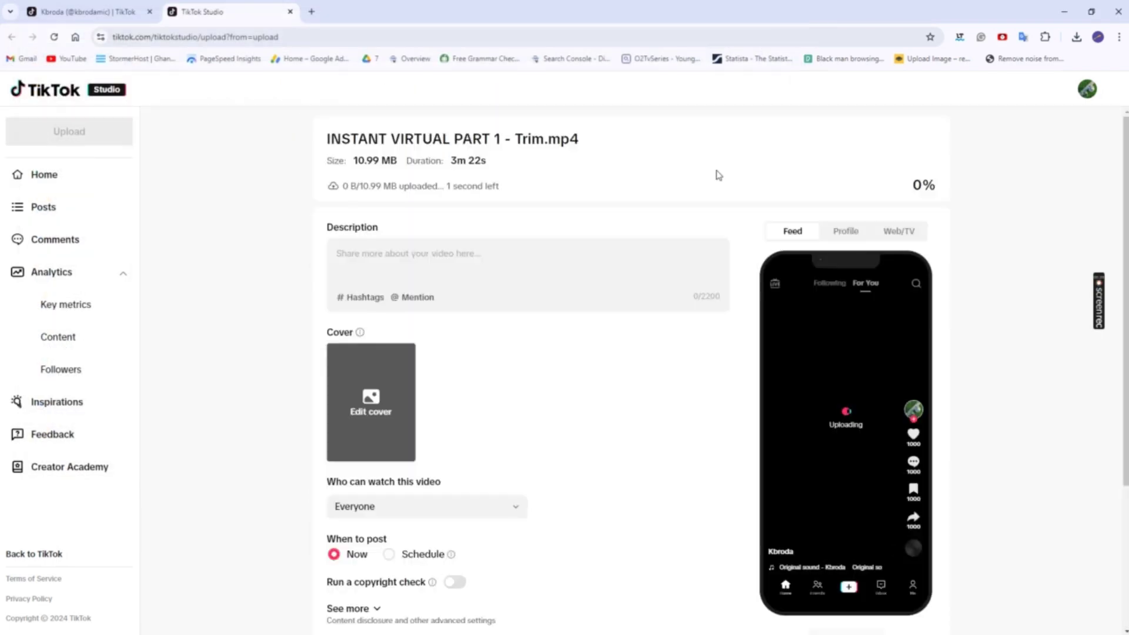
# - Preview how the uploaded video looks in the Feed, Profile and Web/TV views
pyautogui.click(853, 234)
pyautogui.scroll(-2, 854, 235)
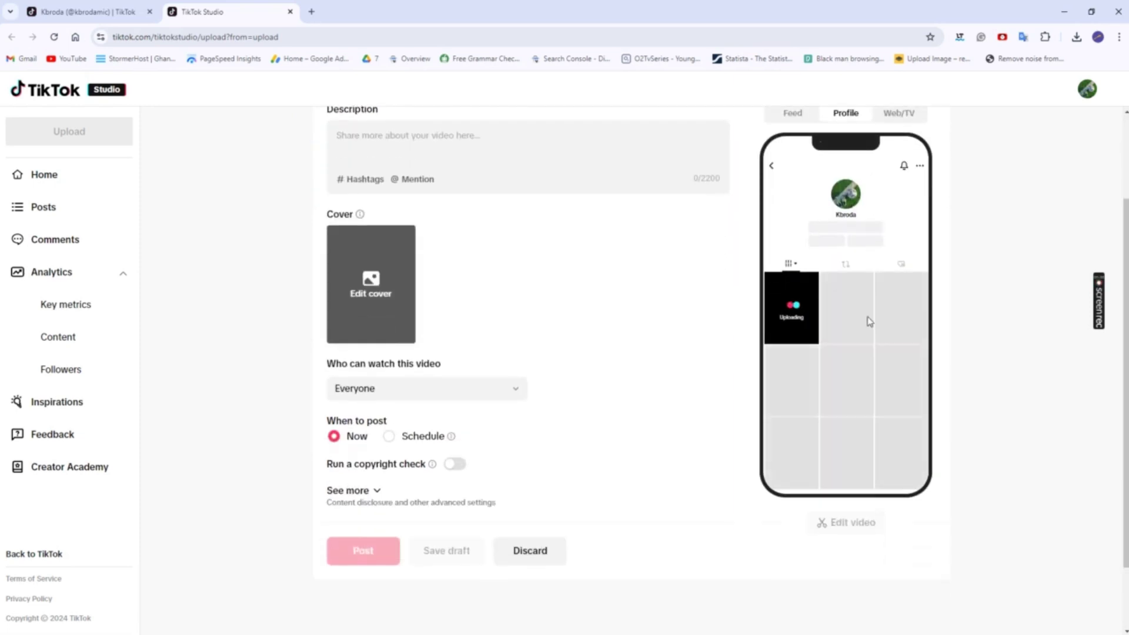
pyautogui.scroll(2, 858, 304)
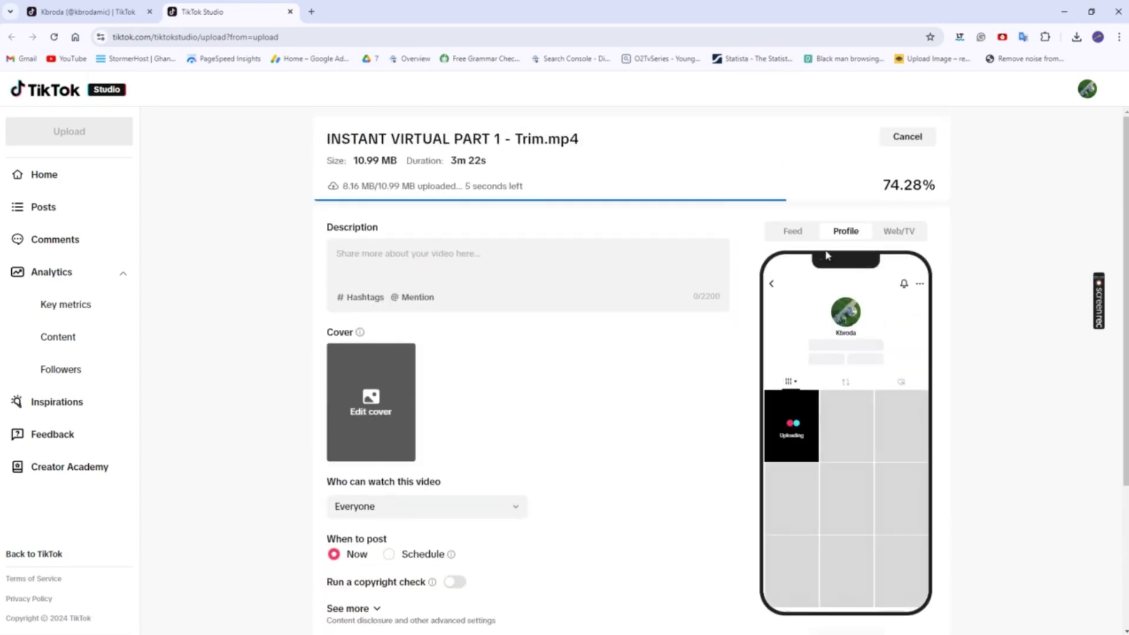
pyautogui.click(899, 231)
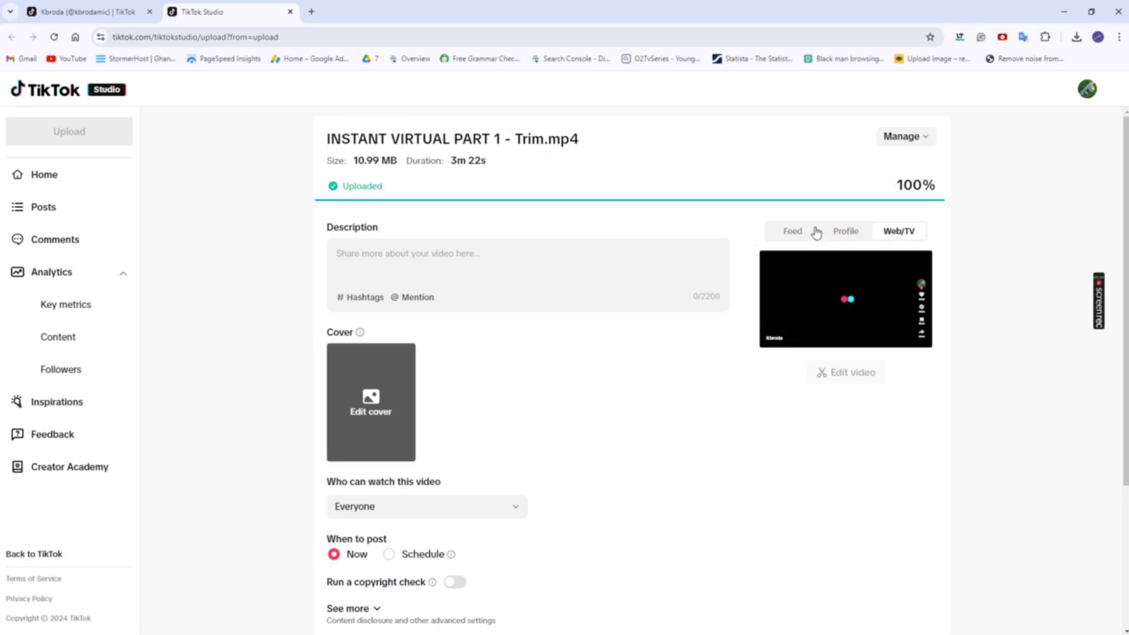
pyautogui.click(790, 232)
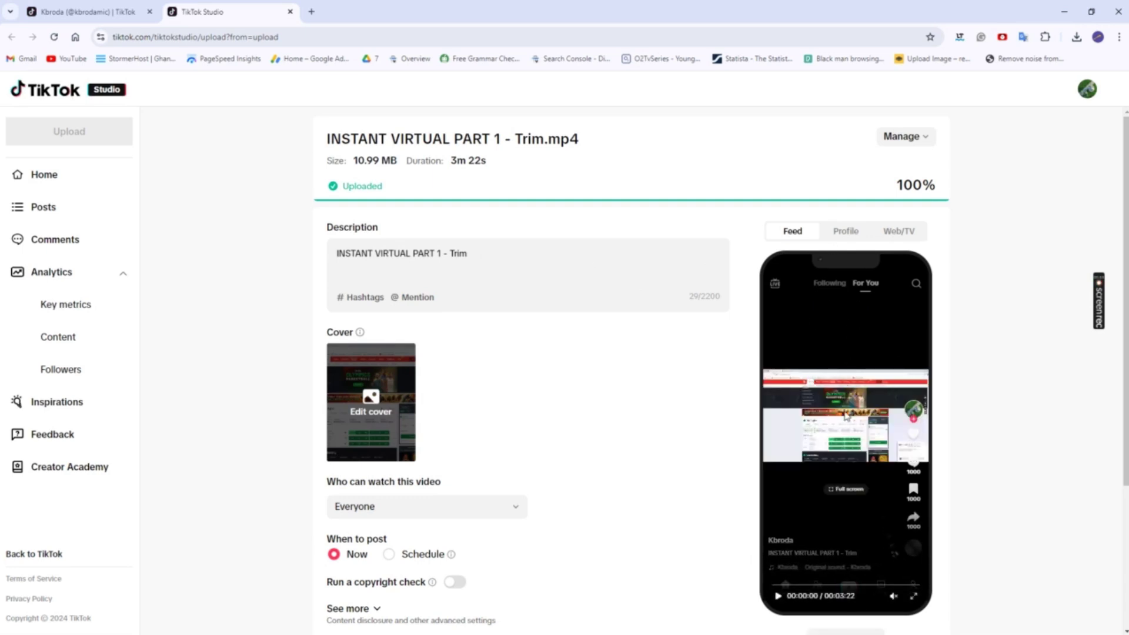
pyautogui.click(845, 231)
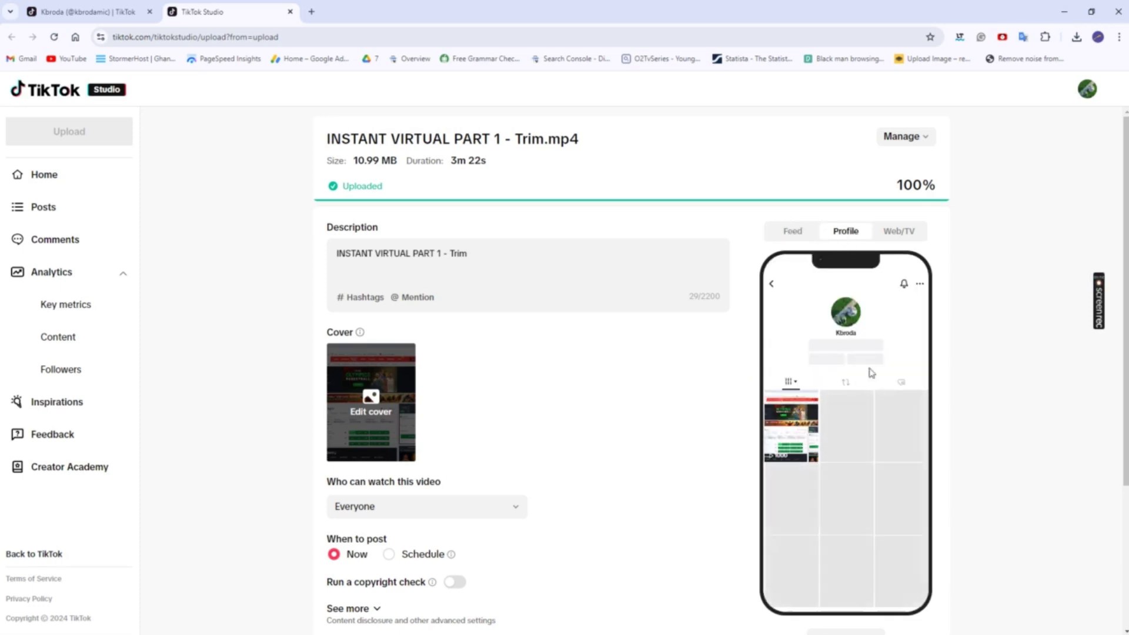
pyautogui.click(899, 230)
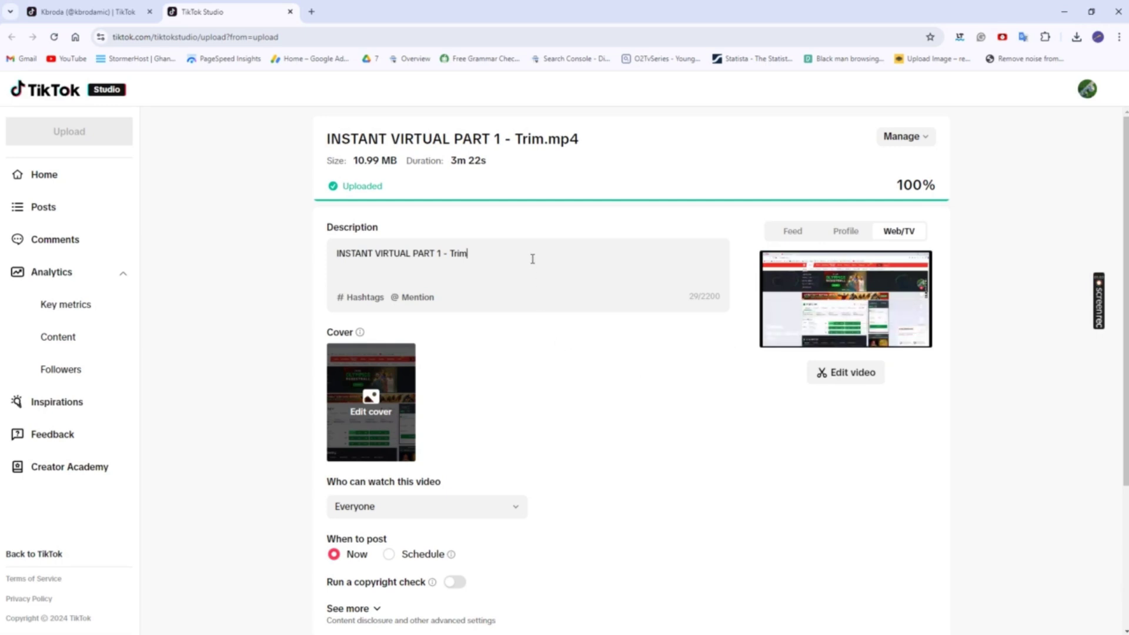
# - Replace the video description with "virtual" and, below a blank line, the hashtags "#huuhu #gguu"
pyautogui.hotkey('ctrl', 'a')
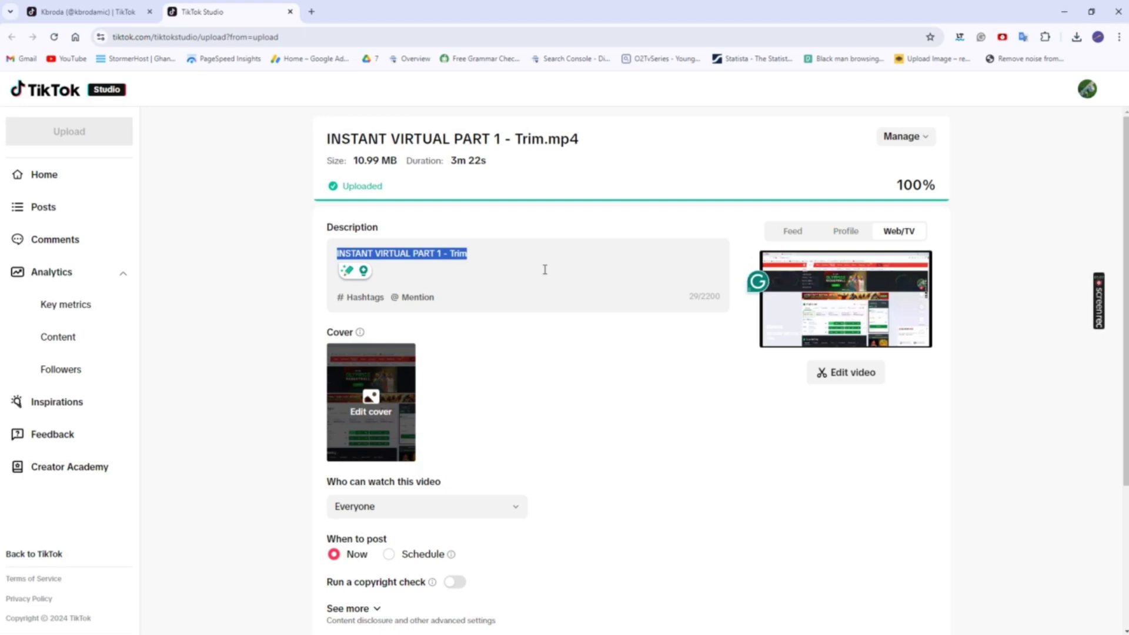
pyautogui.write('vir')
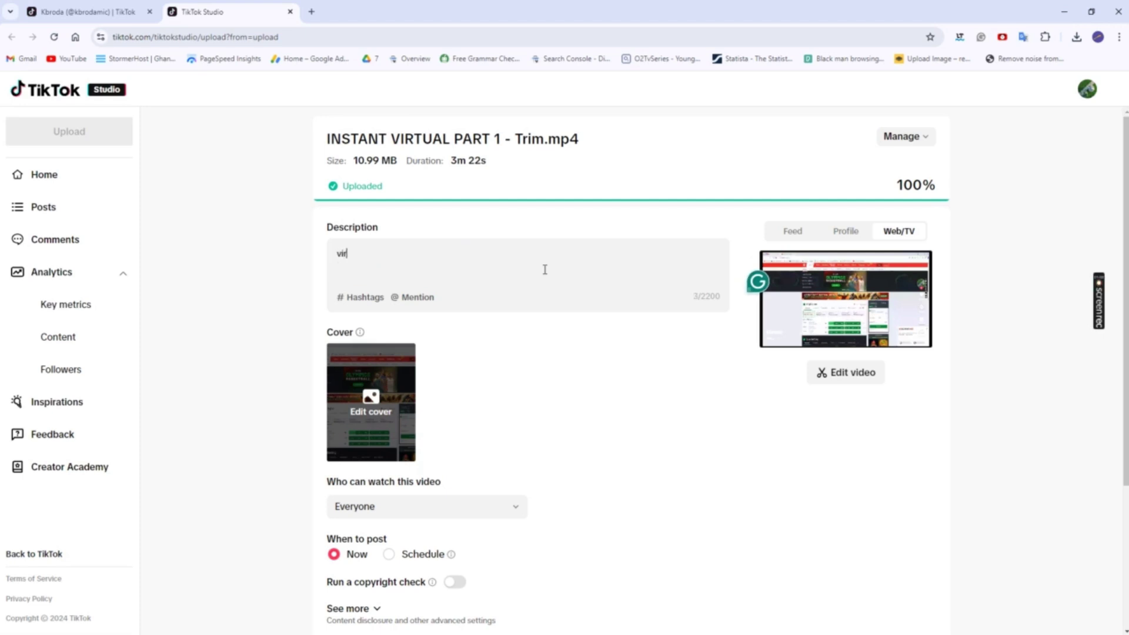
pyautogui.write('tual')
pyautogui.press('Return')
pyautogui.press('Return')
pyautogui.write('#huuhu #gg')
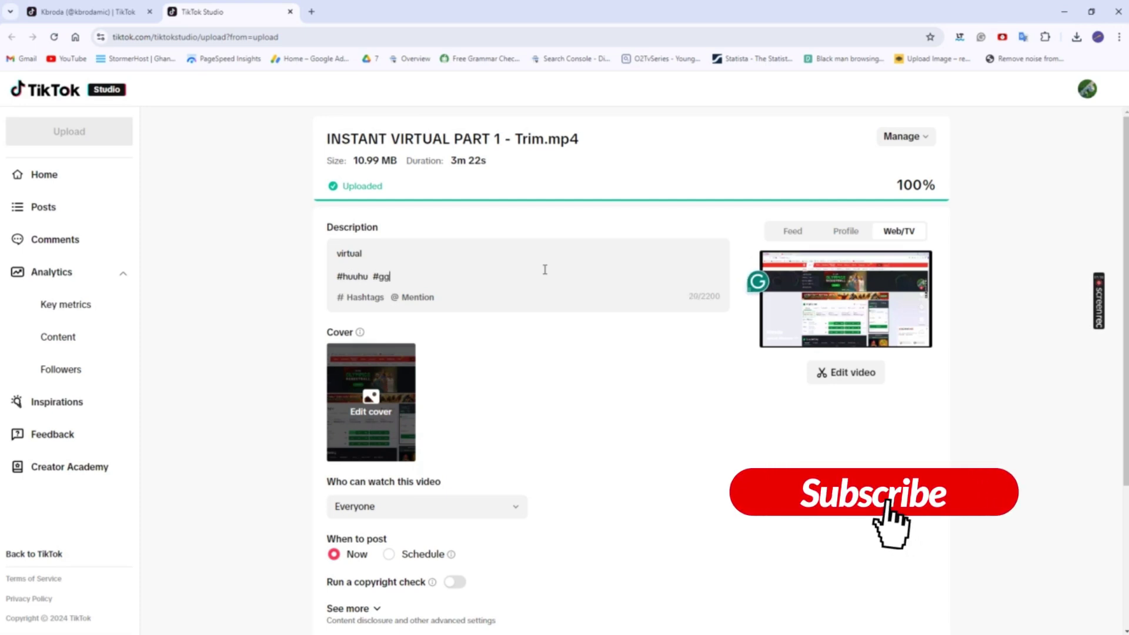
pyautogui.write('uu')
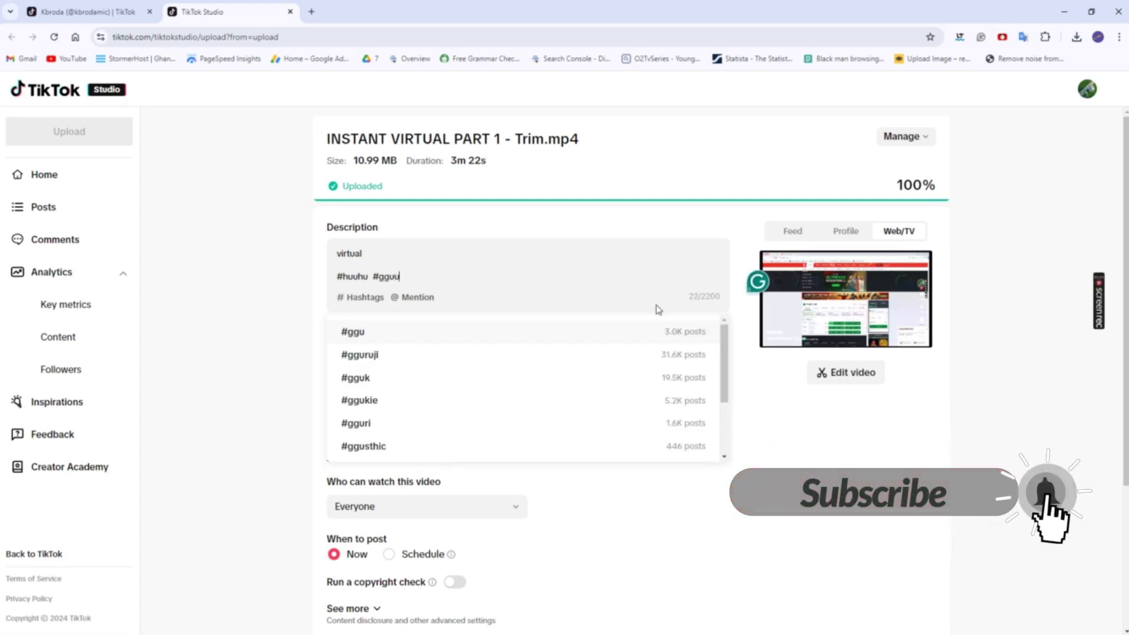
pyautogui.click(736, 386)
# - Examine the audience options for who can watch the video without changing the selection
pyautogui.scroll(-1, 724, 408)
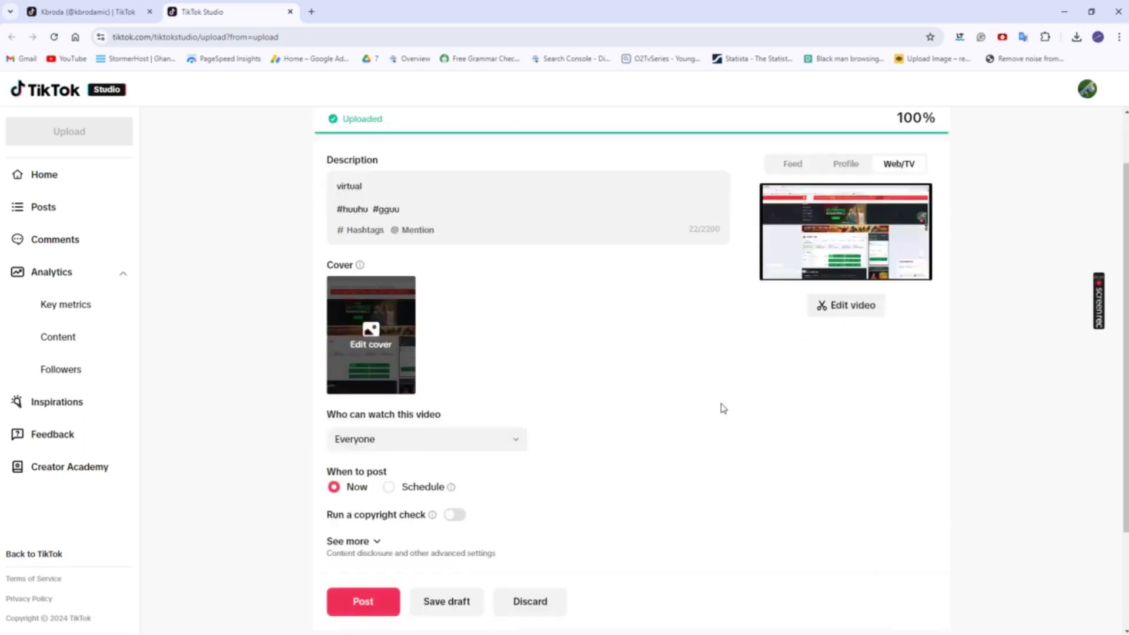
pyautogui.scroll(-2, 714, 407)
pyautogui.click(478, 311)
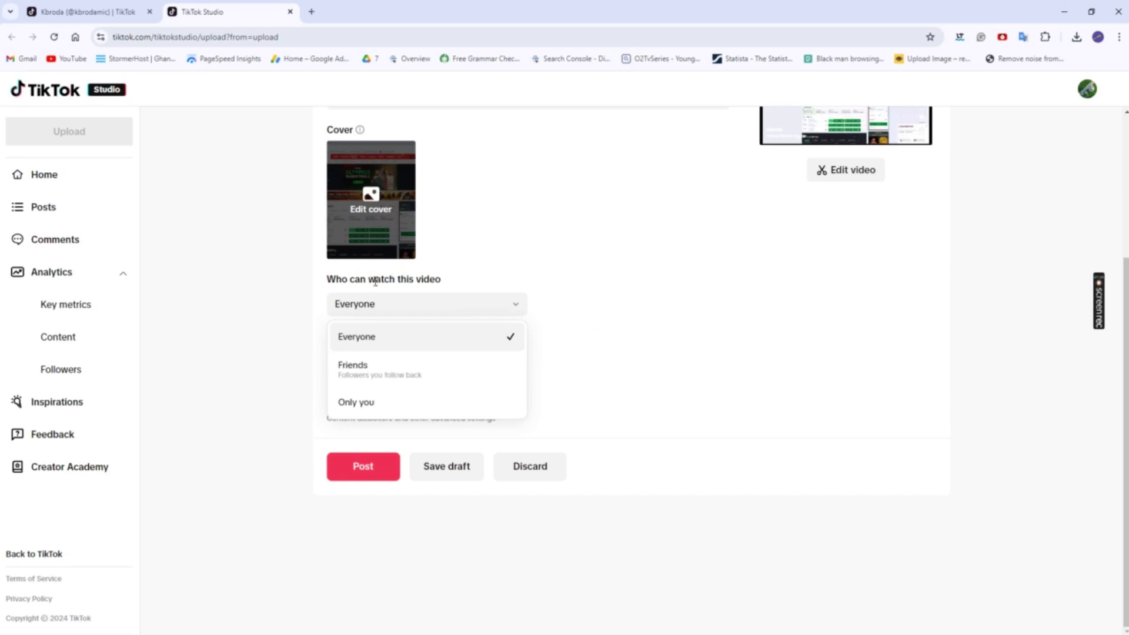
pyautogui.click(470, 307)
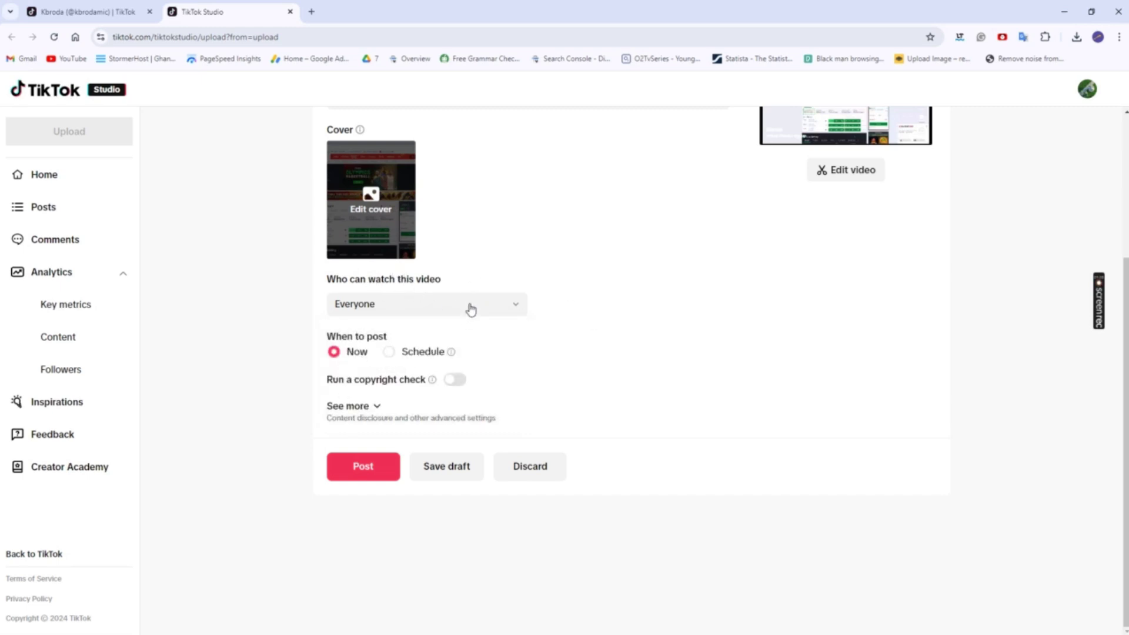
pyautogui.click(471, 306)
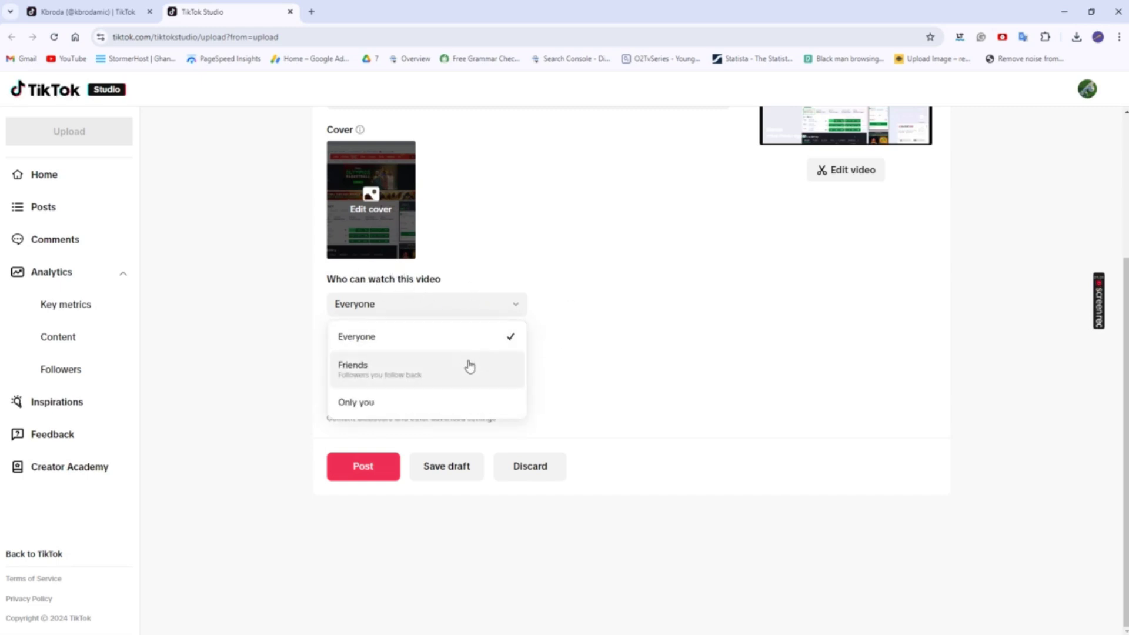
pyautogui.click(569, 246)
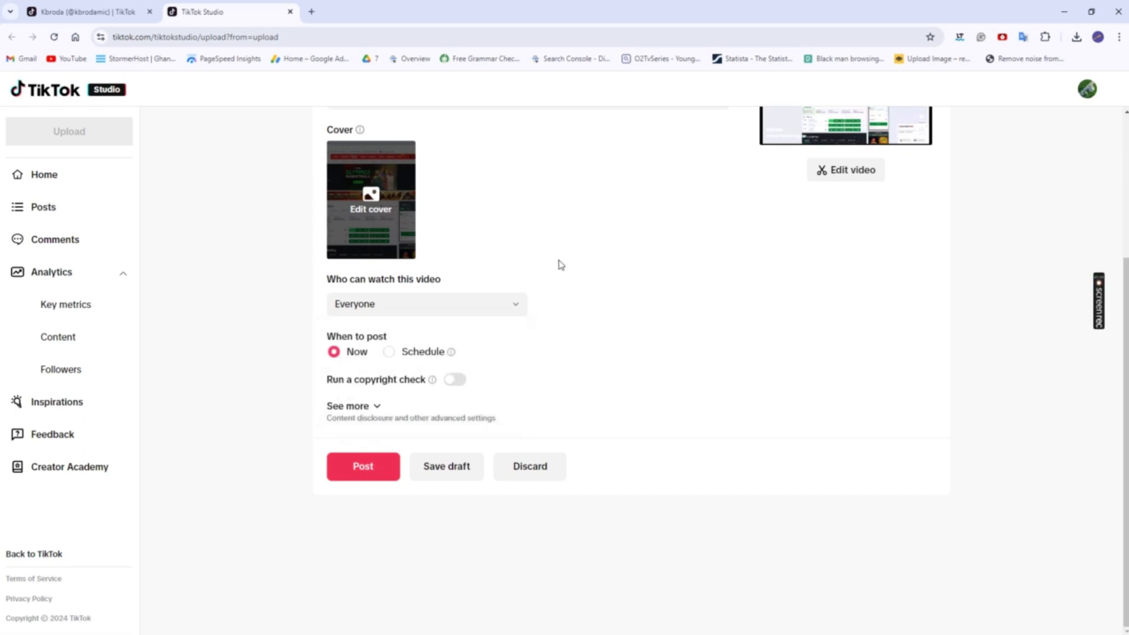
# - Turn on the copyright check for the video and expand the content disclosure and other advanced settings
pyautogui.click(456, 380)
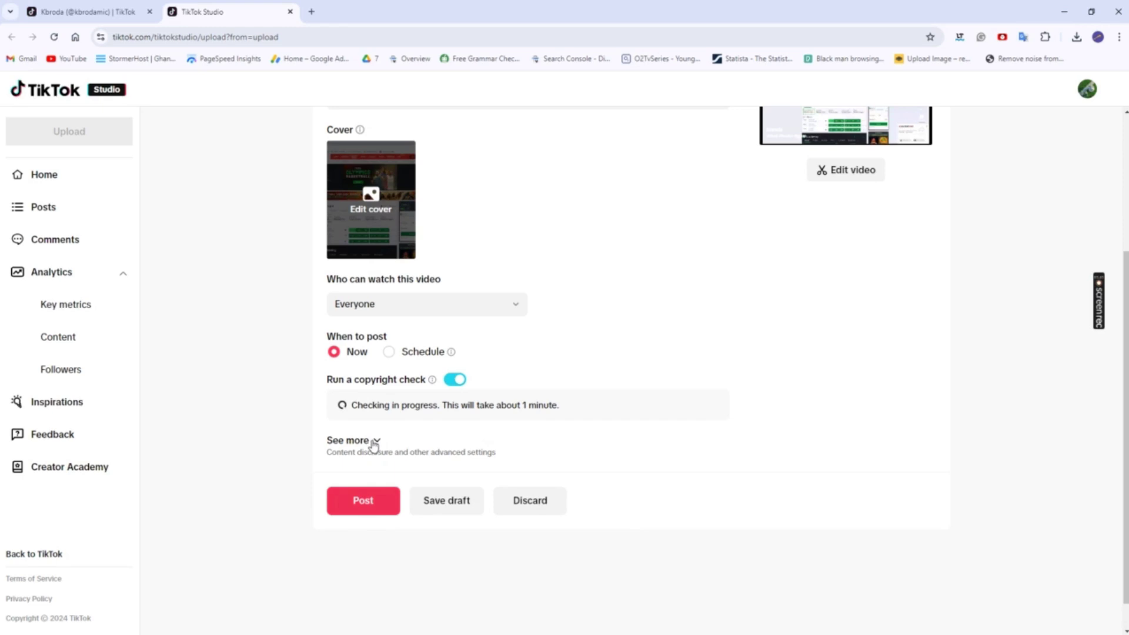
pyautogui.click(374, 442)
pyautogui.scroll(-1, 665, 342)
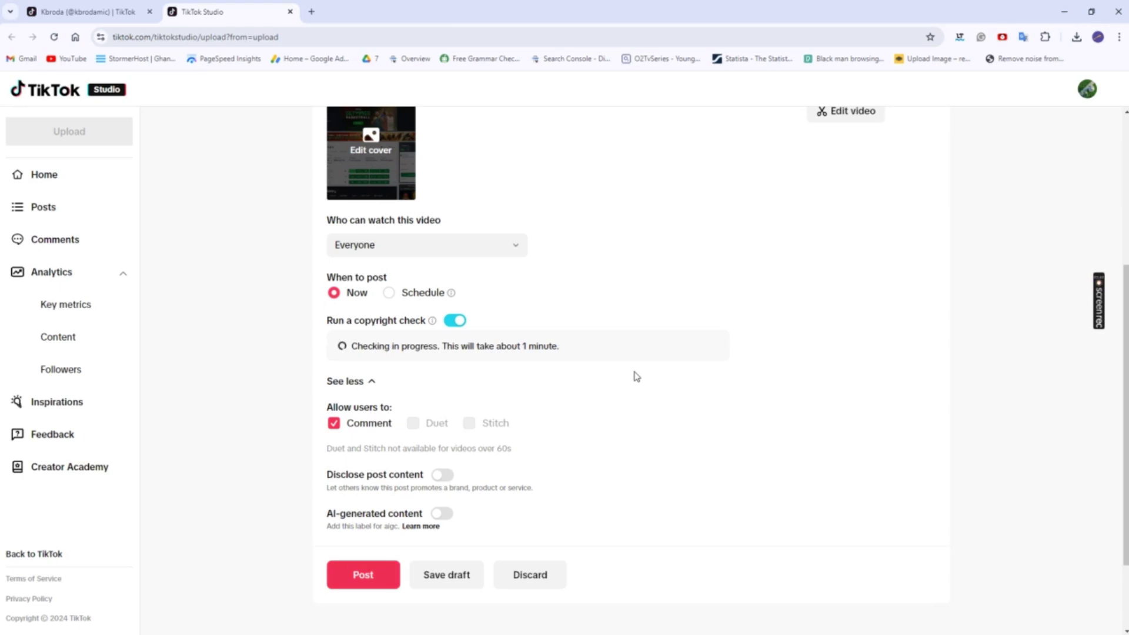
pyautogui.scroll(2, 637, 377)
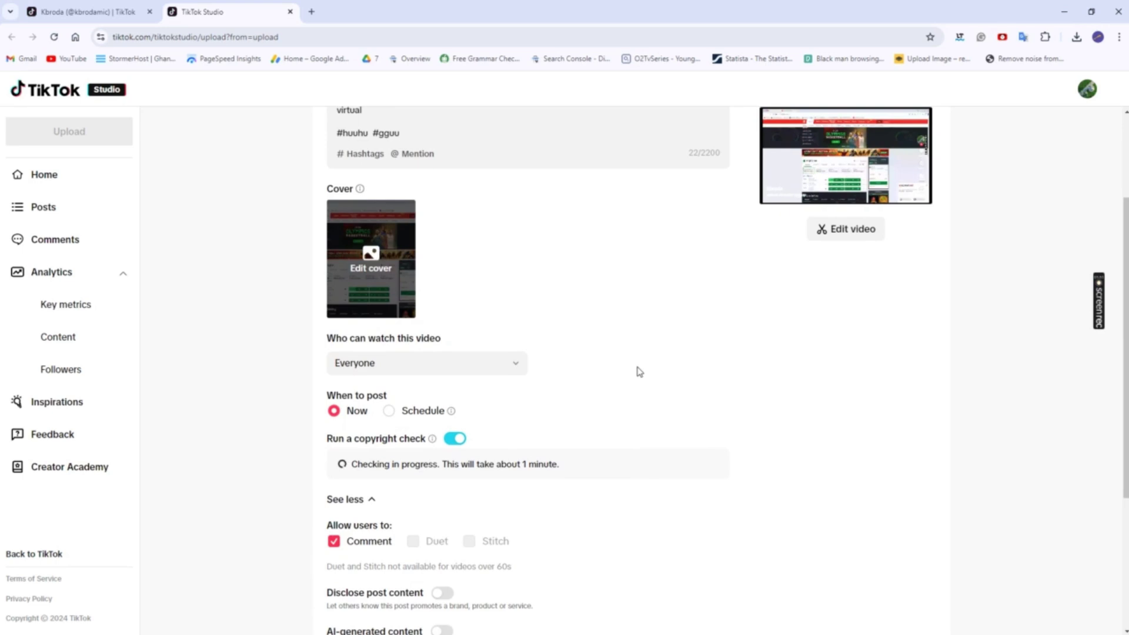
pyautogui.scroll(2, 639, 372)
pyautogui.scroll(-6, 640, 371)
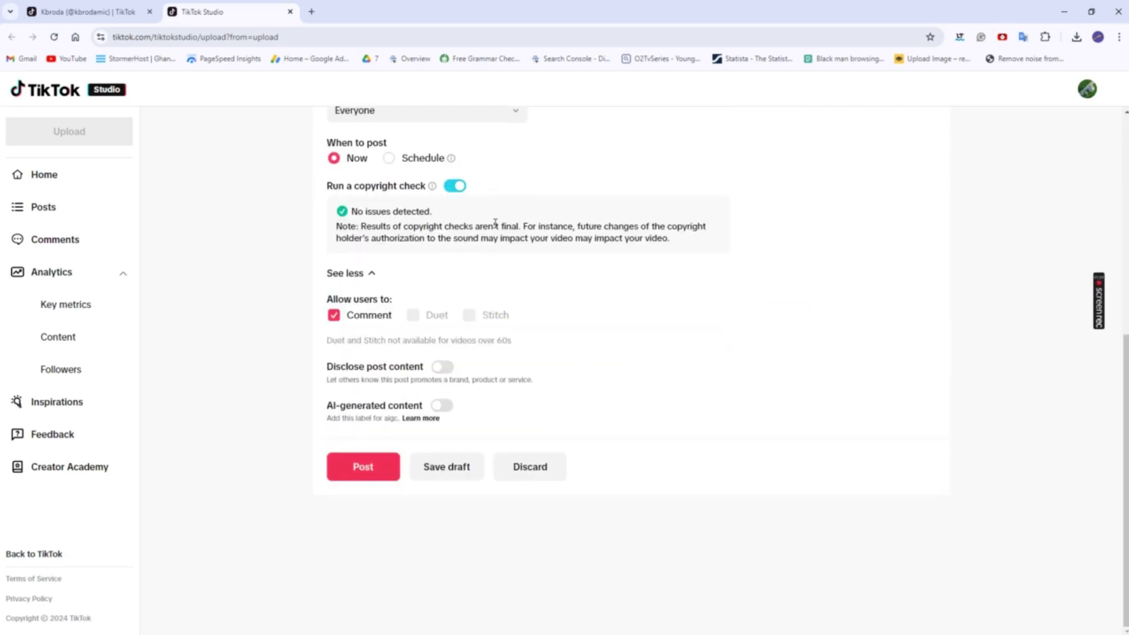
# - Switch the post timing to Schedule and set the posting time to 18:05
pyautogui.scroll(1, 457, 283)
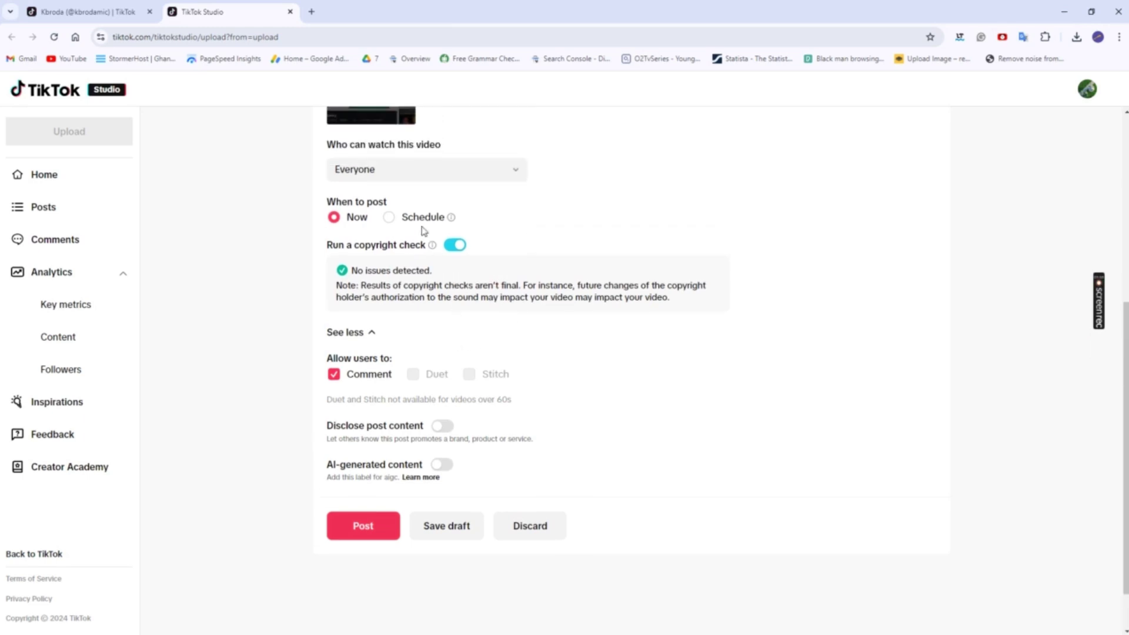
pyautogui.click(389, 219)
pyautogui.moveTo(451, 221)
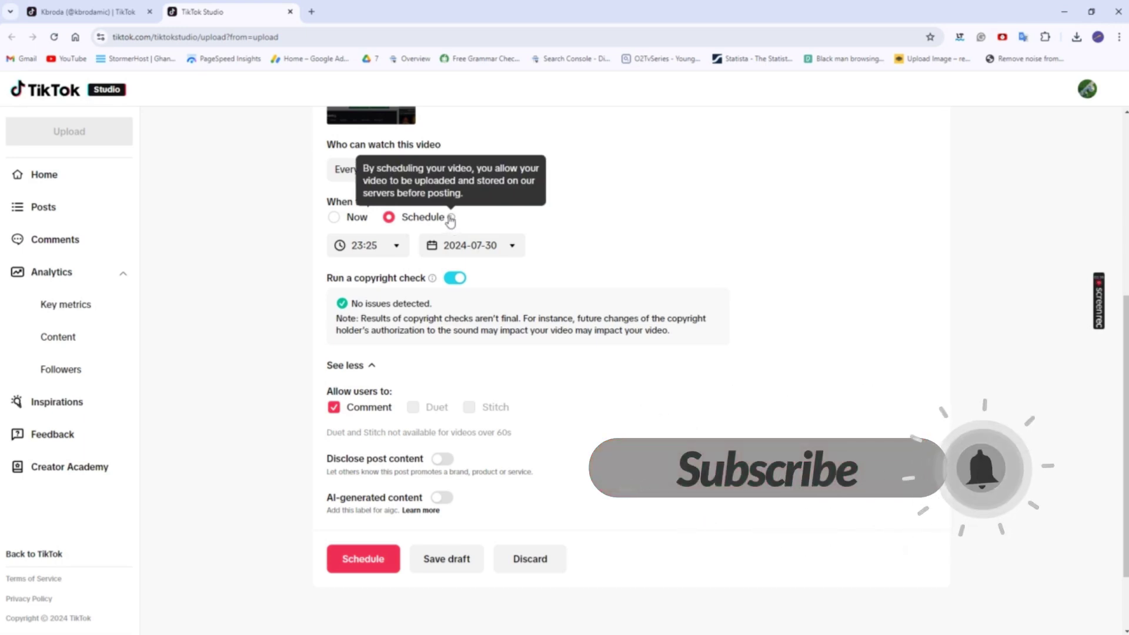
pyautogui.click(395, 249)
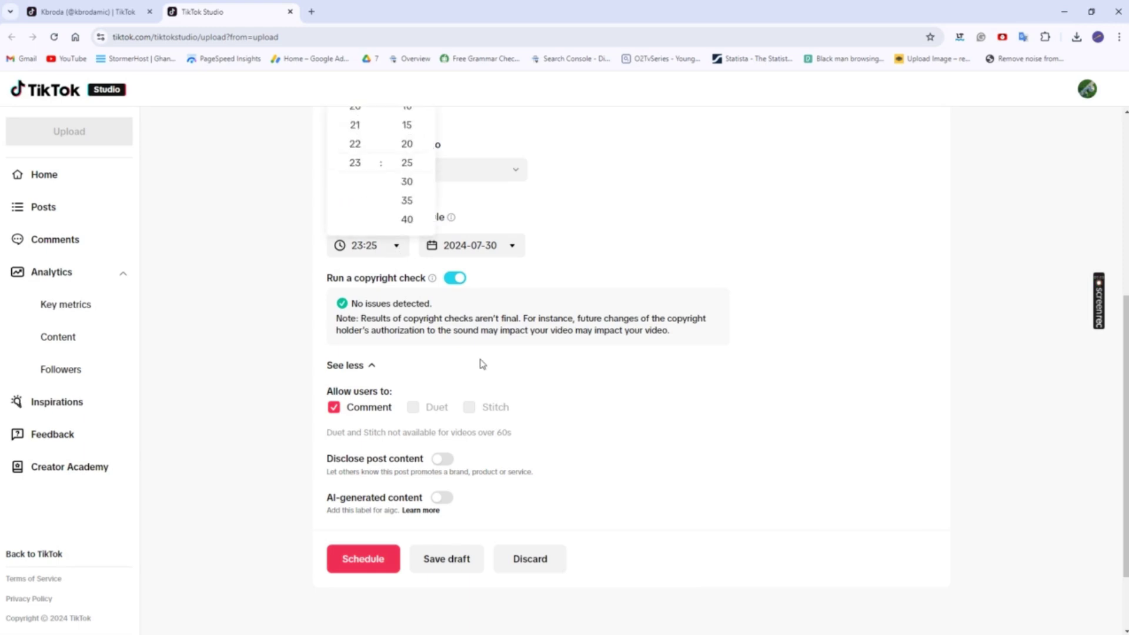
pyautogui.scroll(1, 419, 224)
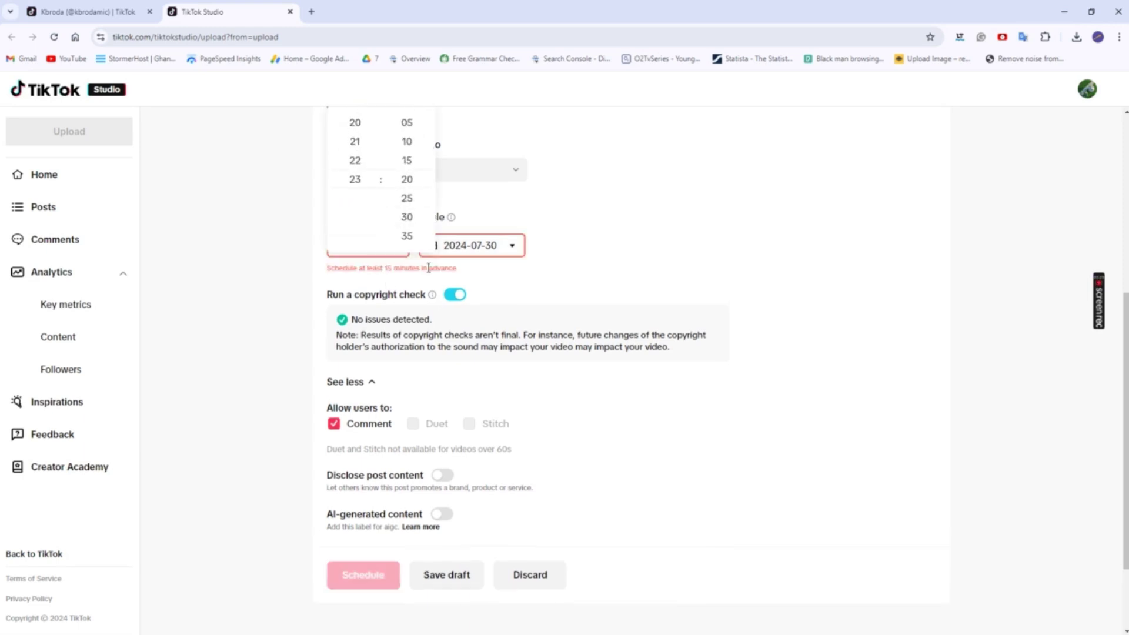
pyautogui.scroll(1, 623, 277)
pyautogui.scroll(1, 368, 258)
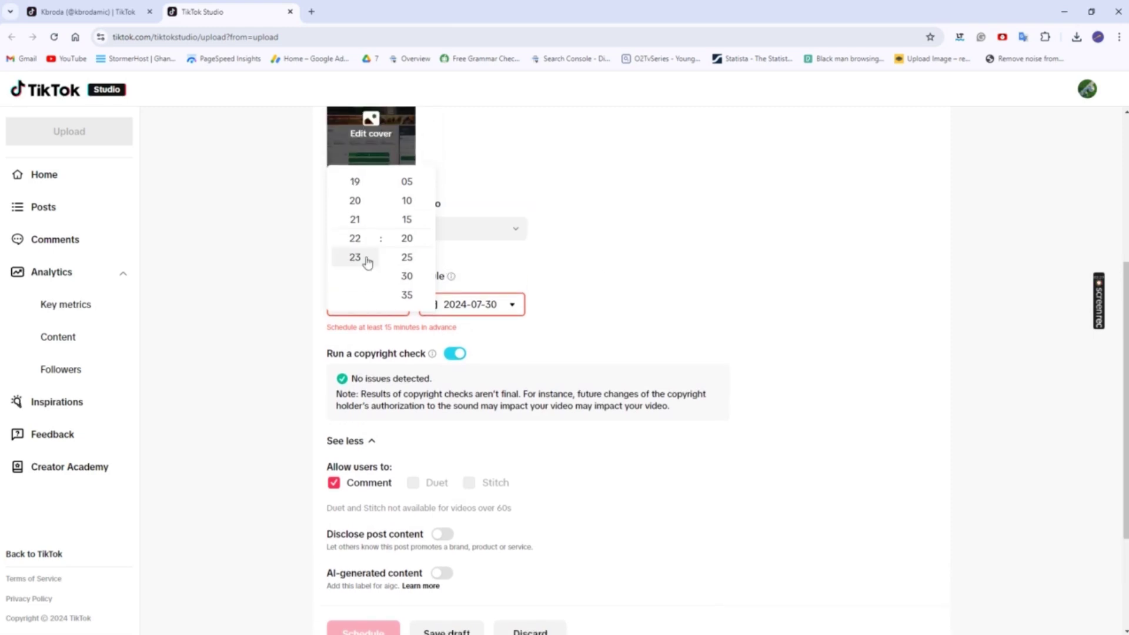
pyautogui.scroll(4, 368, 259)
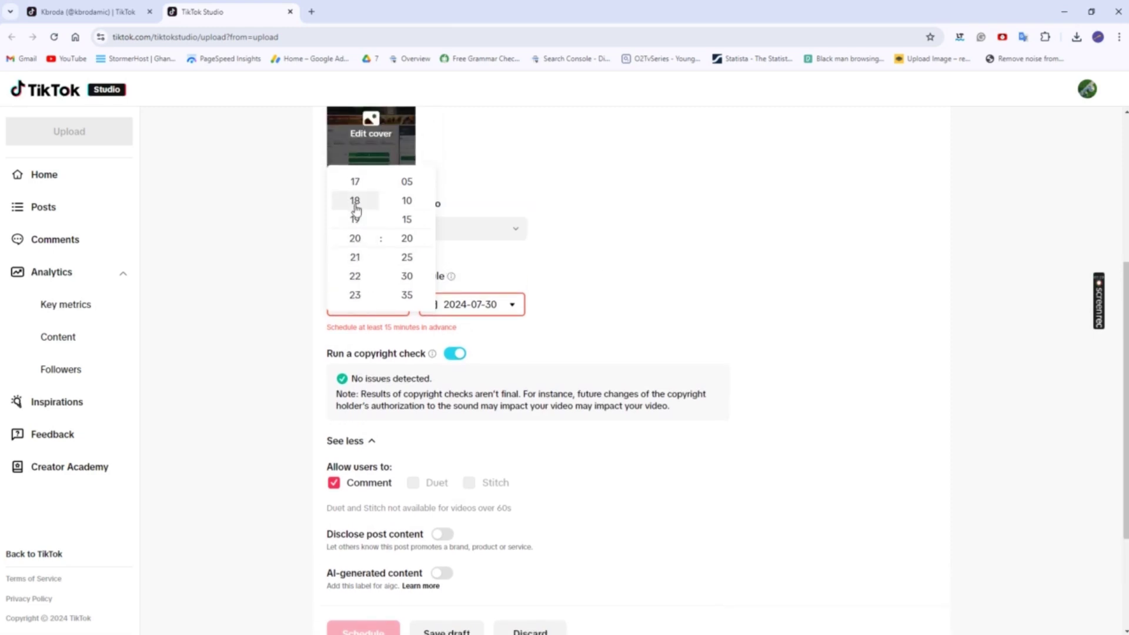
pyautogui.click(389, 227)
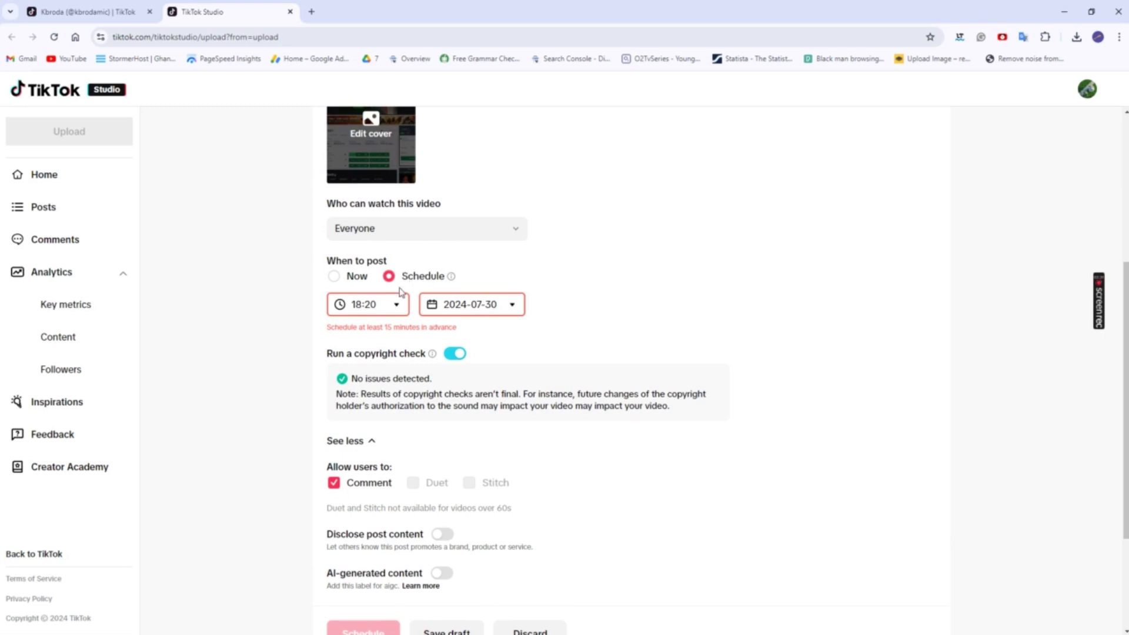
pyautogui.click(398, 306)
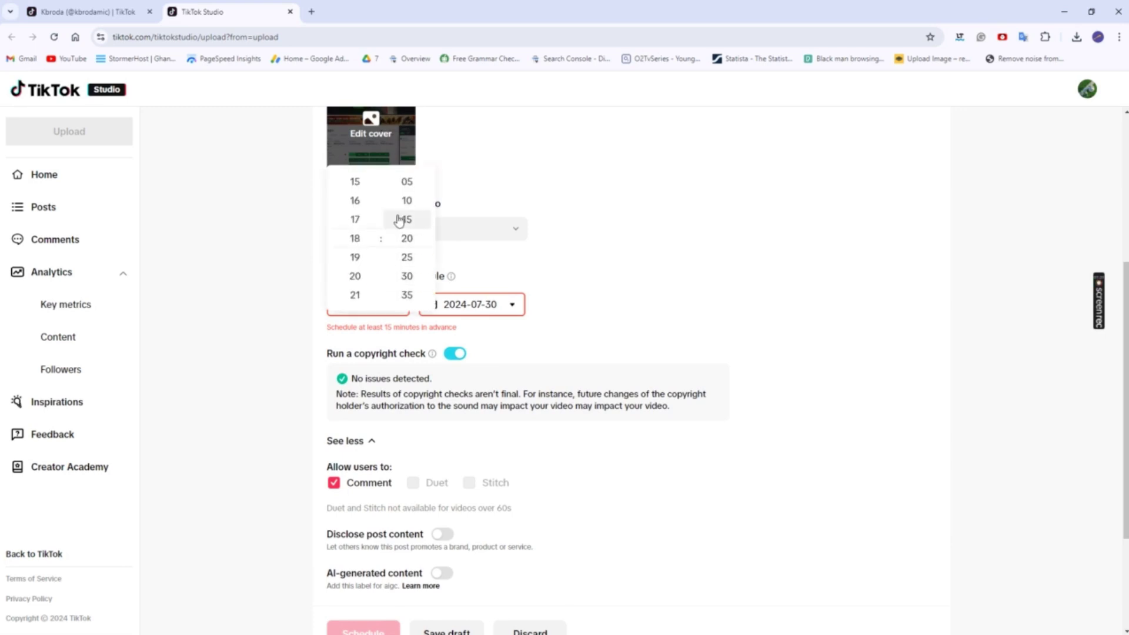
pyautogui.click(406, 185)
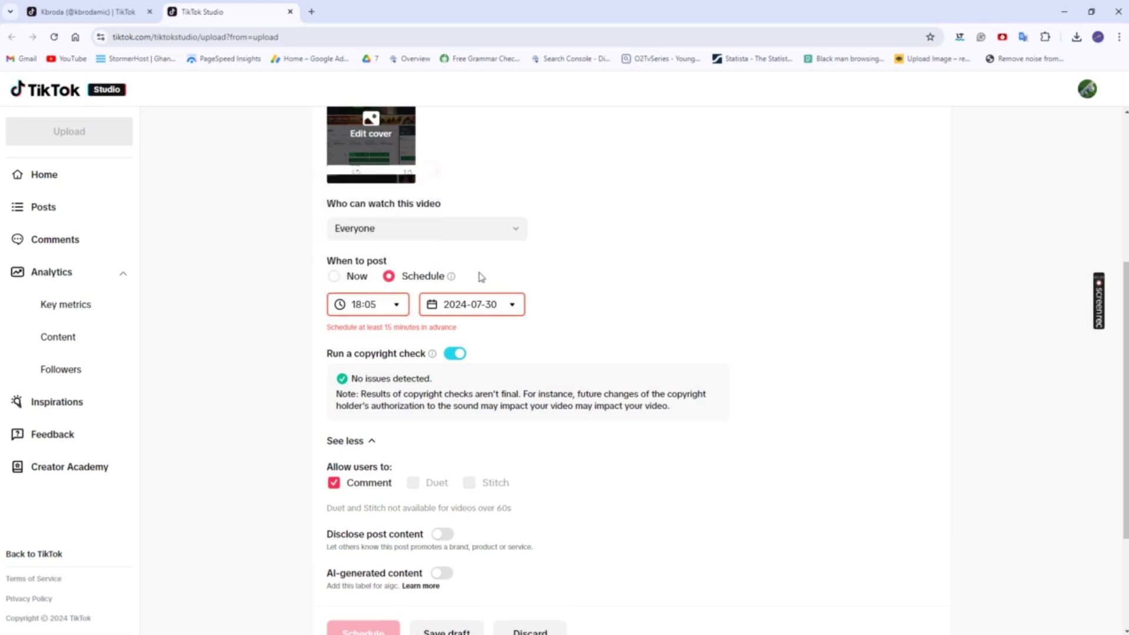
# - Set the scheduled posting date to August 8, 2024
pyautogui.click(512, 305)
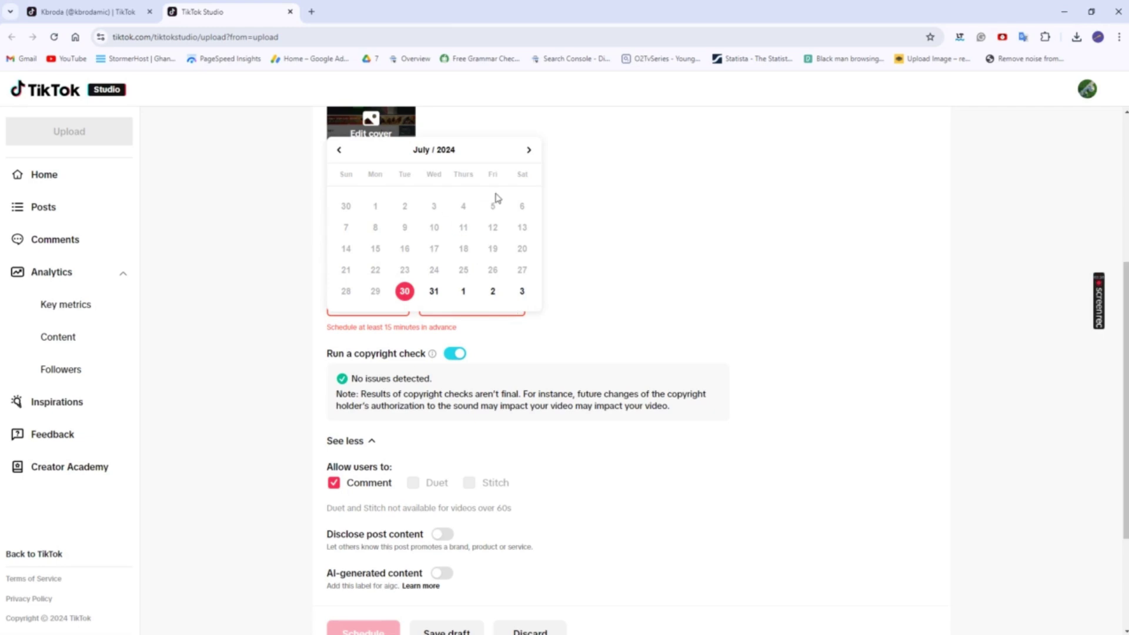
pyautogui.click(528, 150)
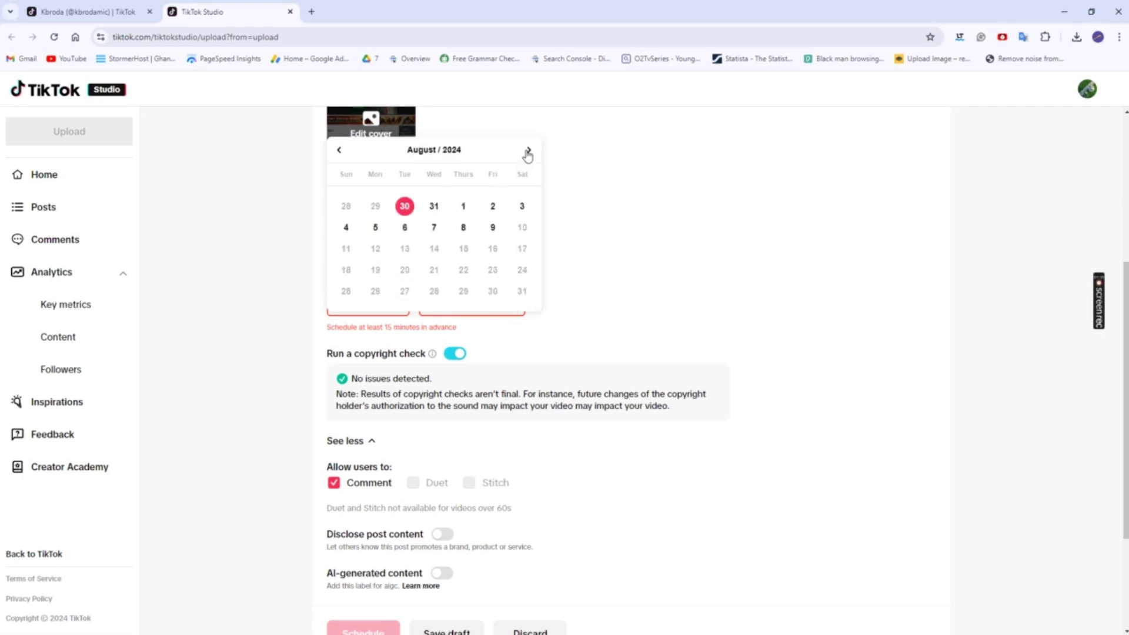
pyautogui.click(464, 228)
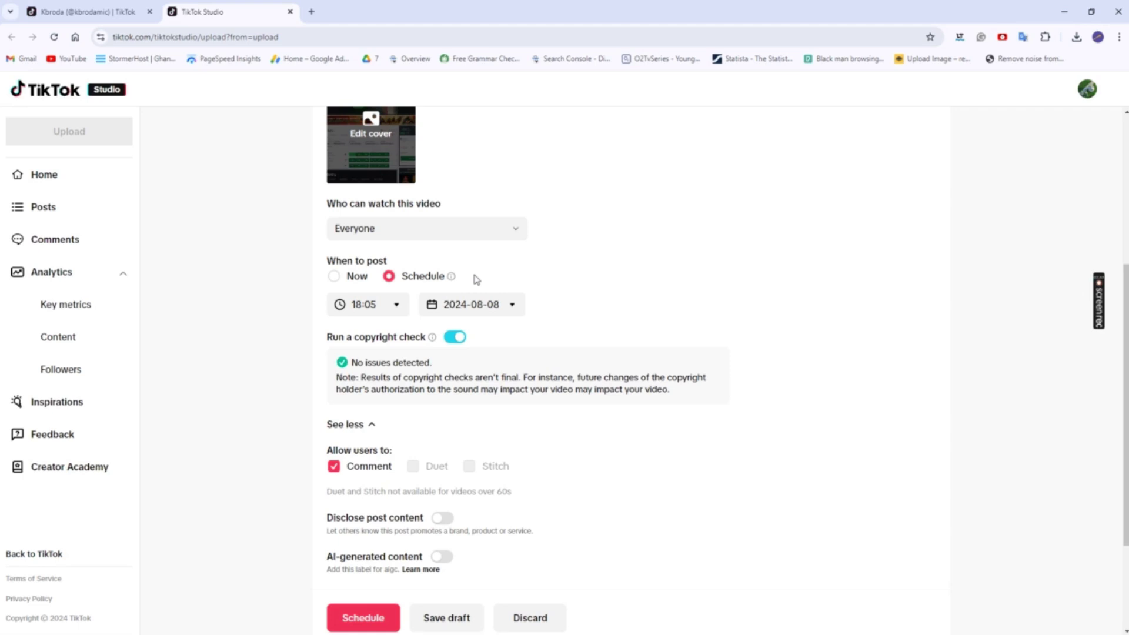
# - Submit the video for scheduled posting and open the post management list
pyautogui.scroll(-3, 451, 284)
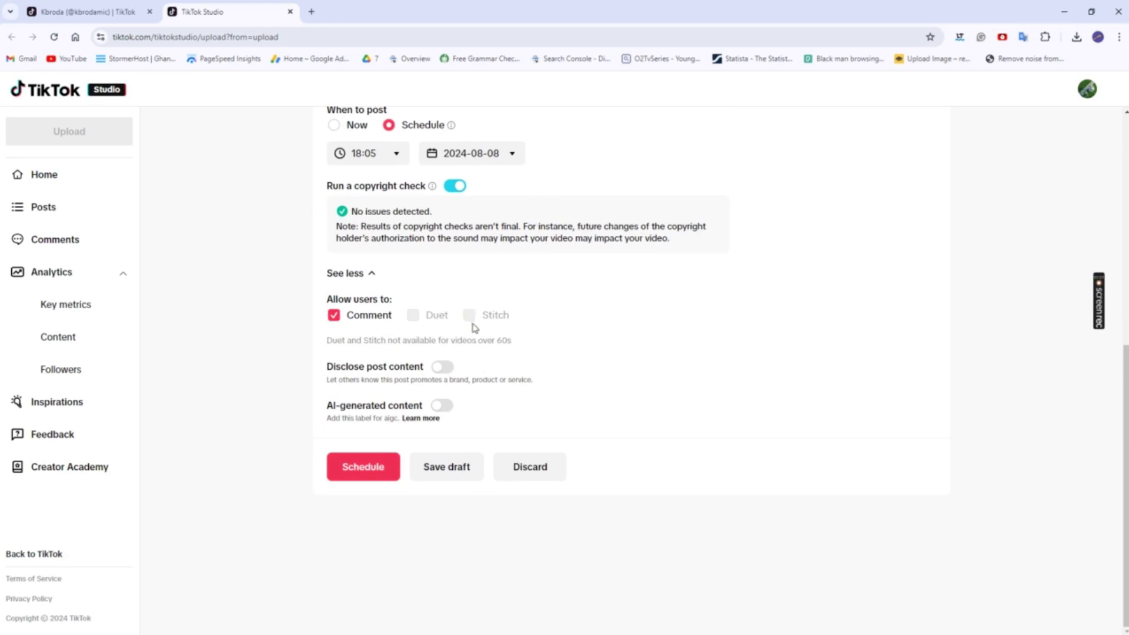
pyautogui.click(360, 468)
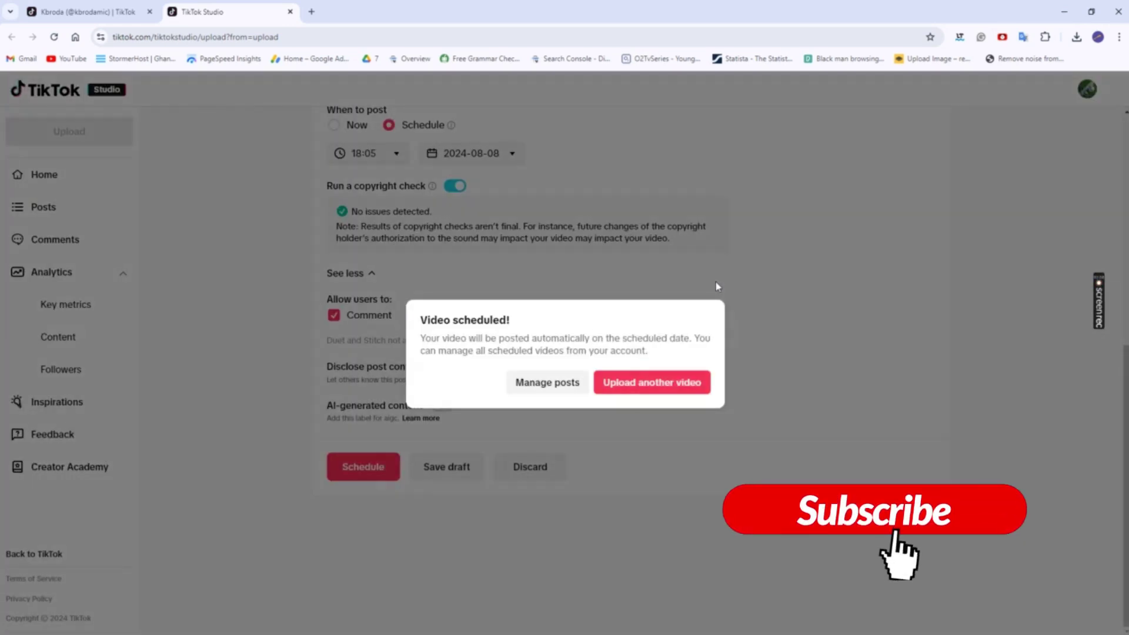
pyautogui.click(550, 383)
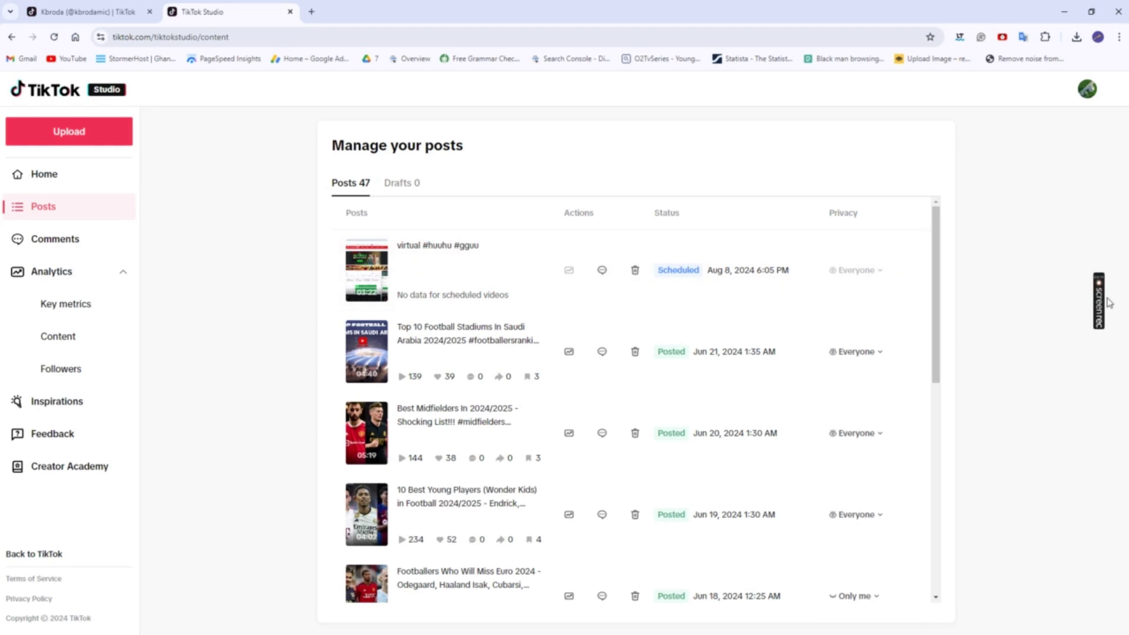
pyautogui.moveTo(1105, 309)
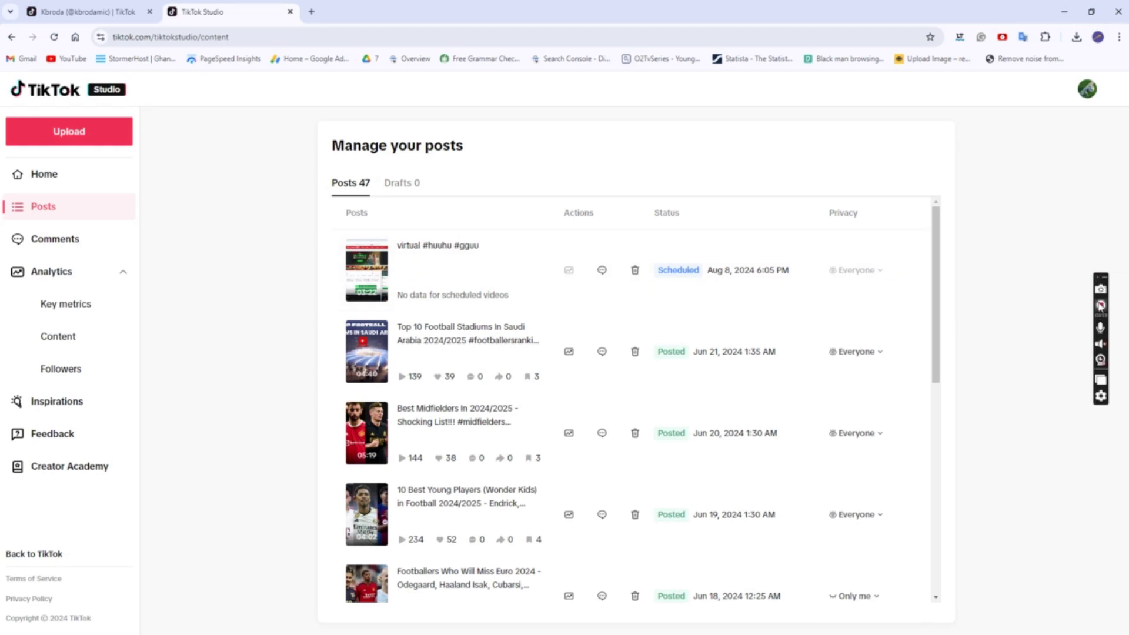